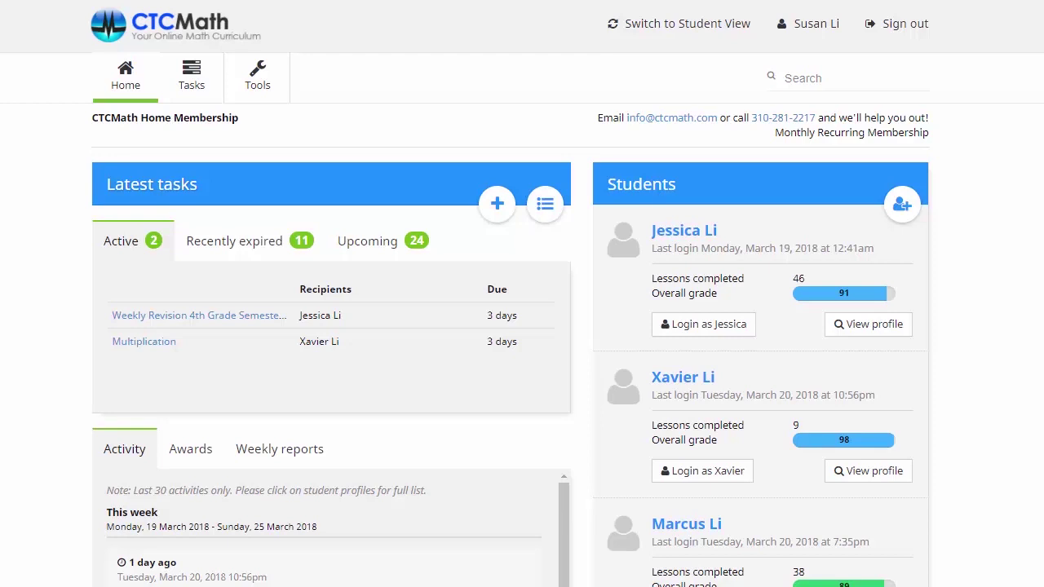
In Student View, go to Elementary, 3rd Grade Weekly Revision Tasks, Semester 1 to list Sets 1–8.
{"action": "left_click", "coordinate": [676, 24]}
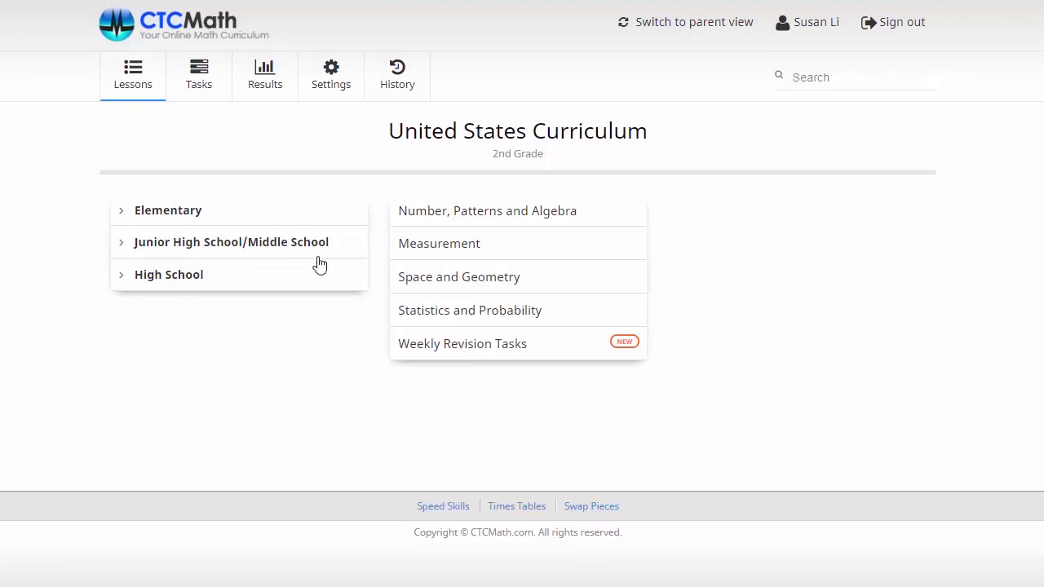
{"action": "left_click", "coordinate": [186, 214]}
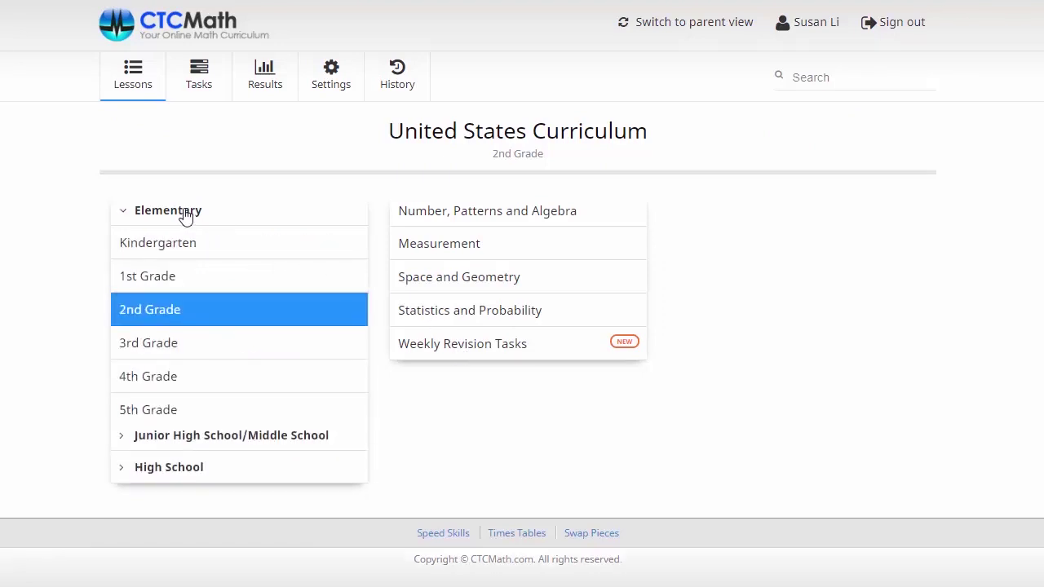
{"action": "left_click", "coordinate": [162, 347]}
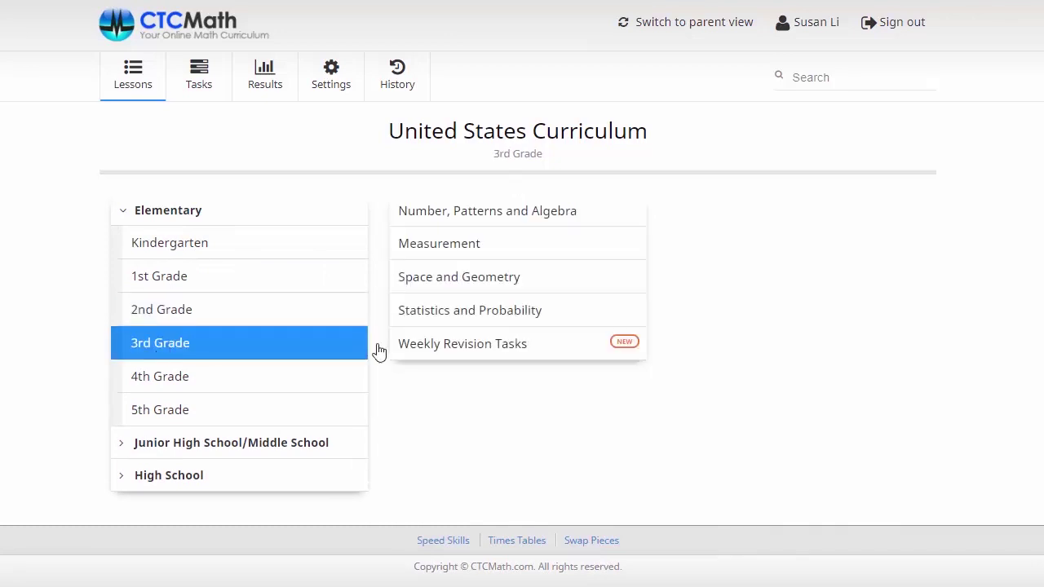
{"action": "left_click", "coordinate": [479, 356]}
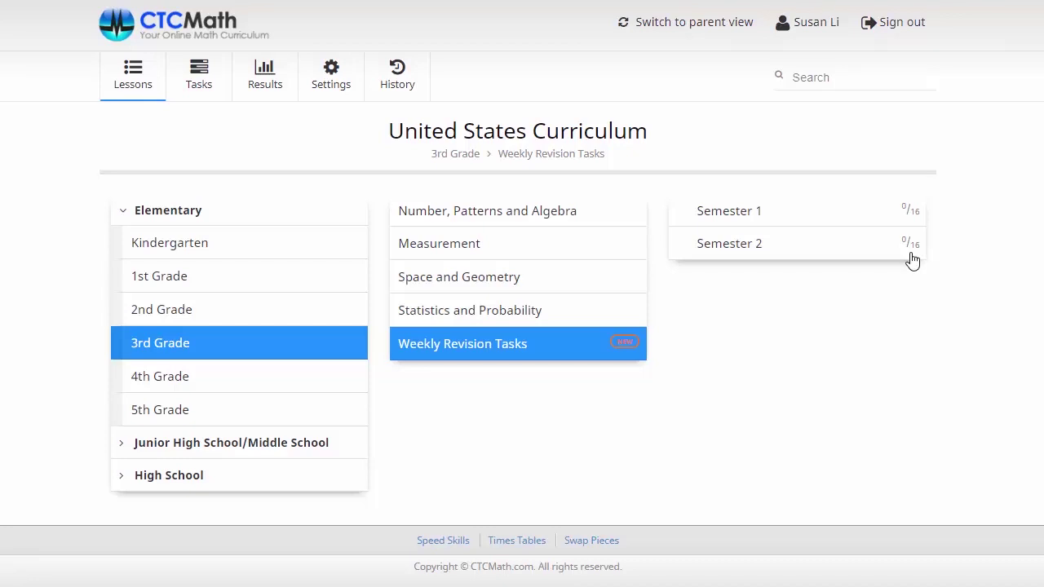
{"action": "left_click", "coordinate": [735, 214]}
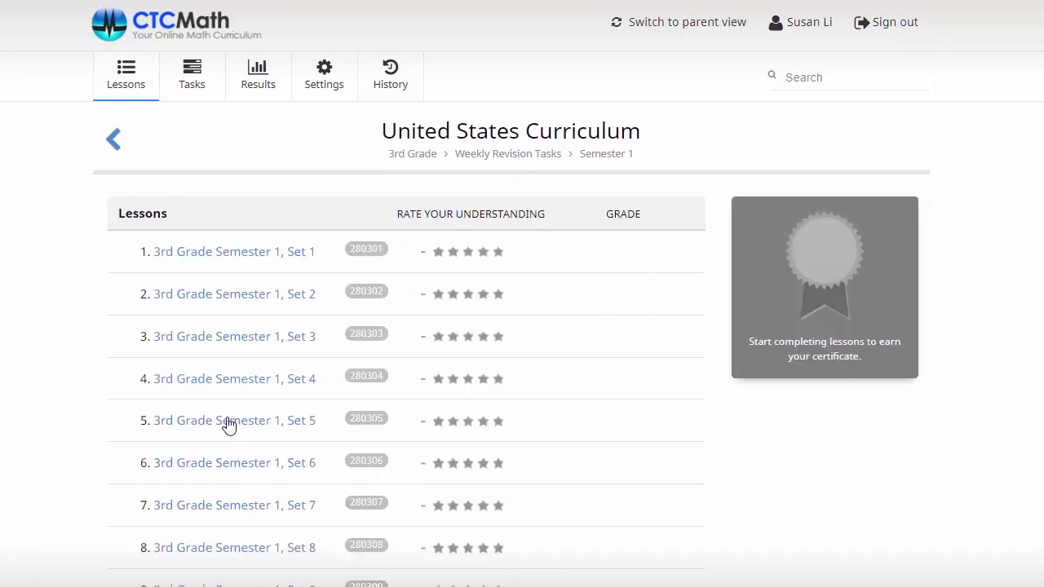
Show the PDF Worksheet tab for 3rd Grade Semester 1, Set 5.
{"action": "left_click", "coordinate": [226, 424]}
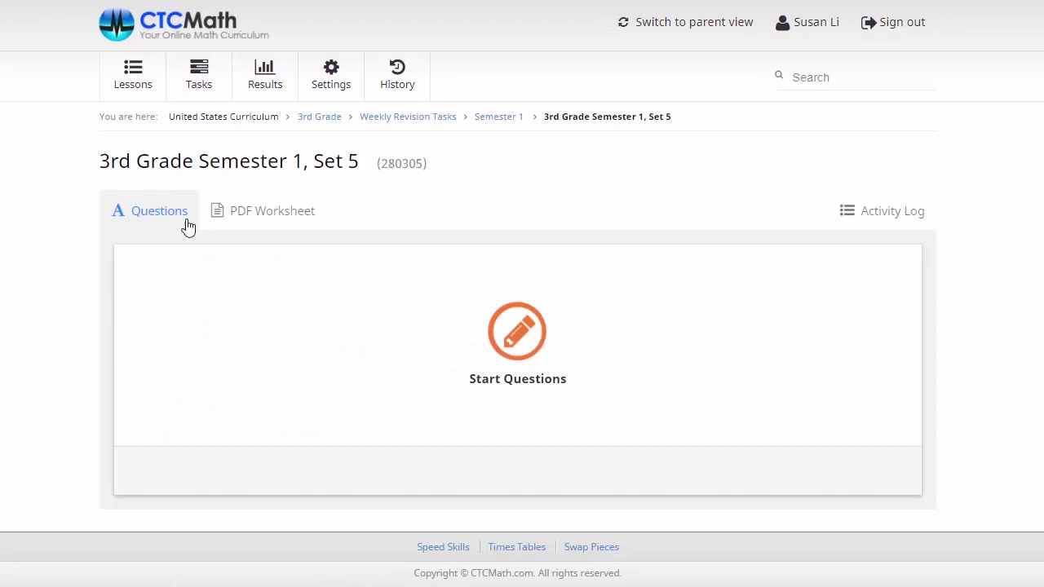
{"action": "left_click", "coordinate": [274, 217]}
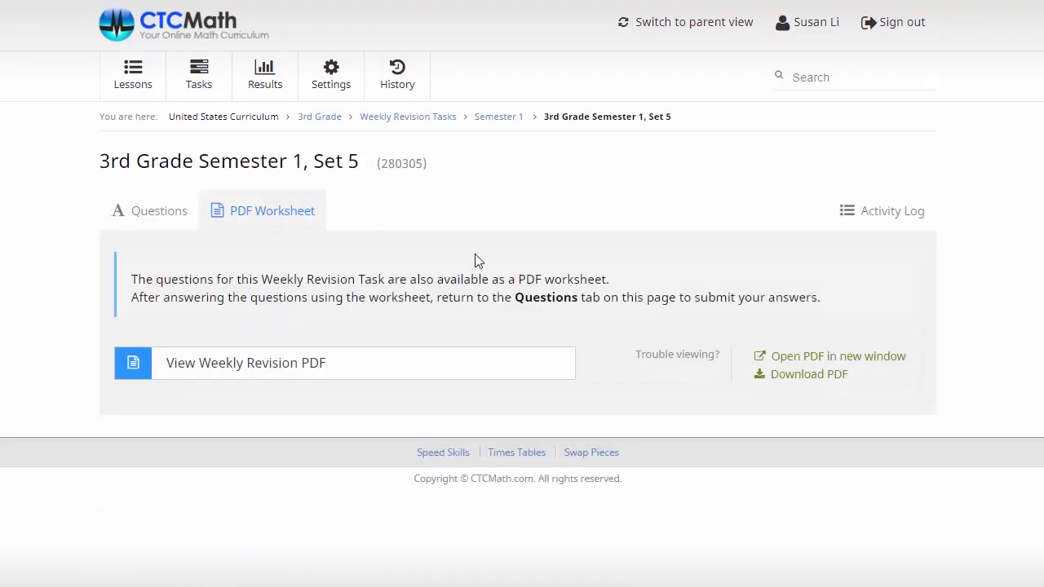
View the Set 5 Weekly Revision PDF in a new window, scrolling through its questions and back up.
{"action": "left_click", "coordinate": [852, 362]}
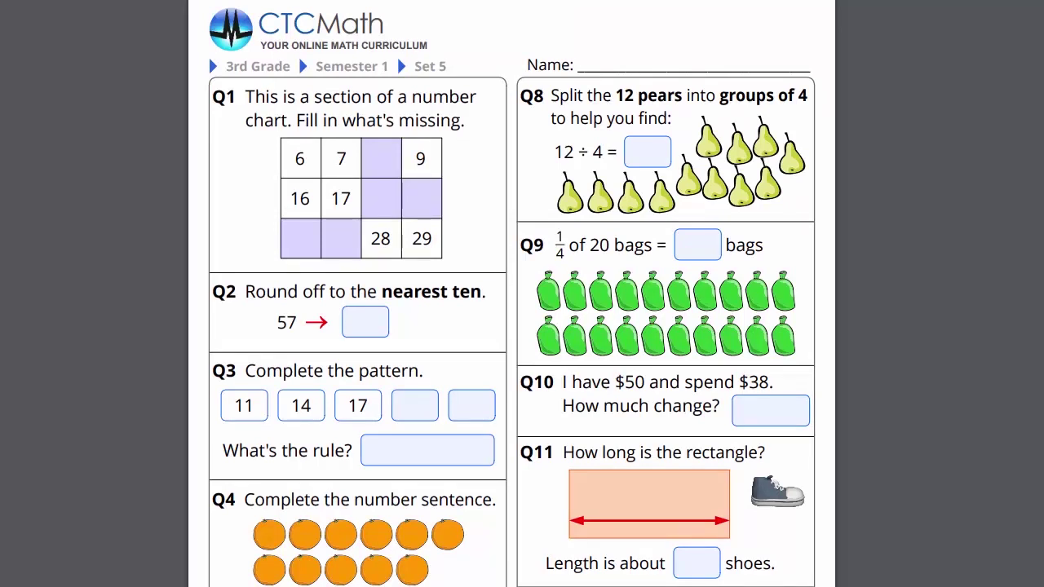
{"action": "scroll", "coordinate": [572, 363], "scroll_direction": "down", "scroll_amount": 7}
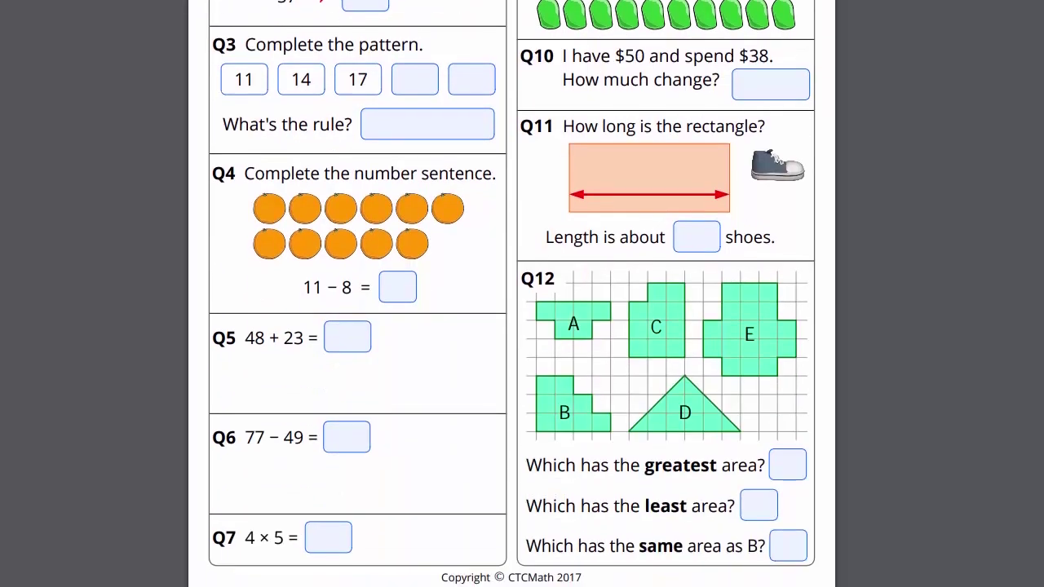
{"action": "scroll", "coordinate": [571, 362], "scroll_direction": "down", "scroll_amount": 7}
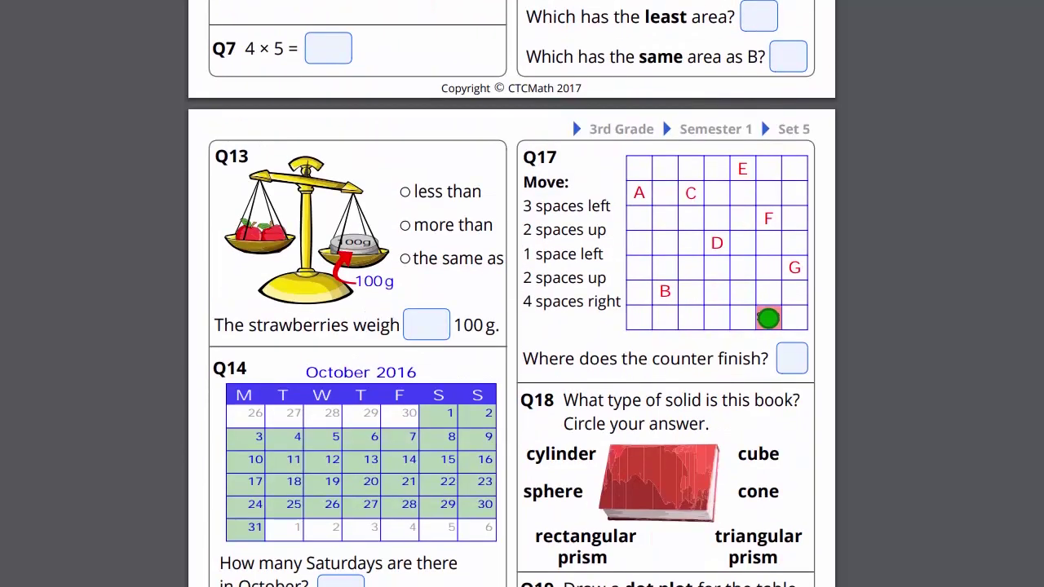
{"action": "scroll", "coordinate": [572, 363], "scroll_direction": "up", "scroll_amount": 5}
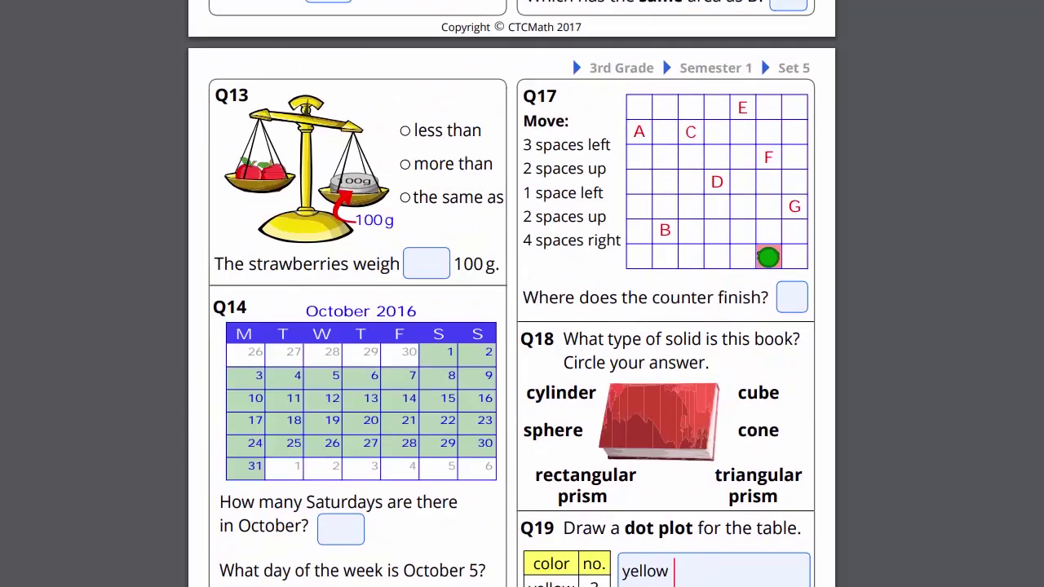
{"action": "scroll", "coordinate": [572, 219], "scroll_direction": "up", "scroll_amount": 7}
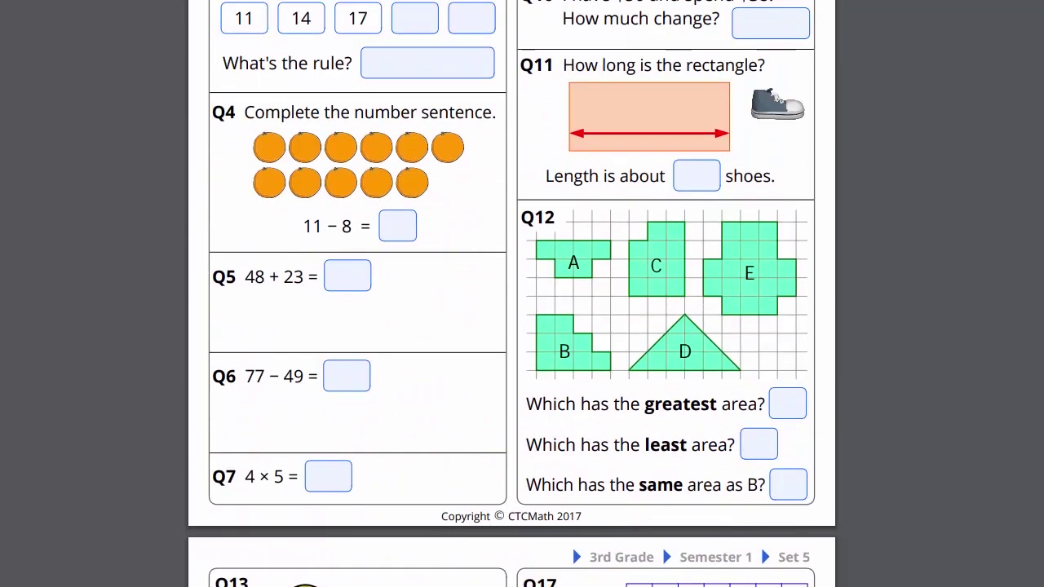
{"action": "scroll", "coordinate": [522, 294], "scroll_direction": "up", "scroll_amount": 2}
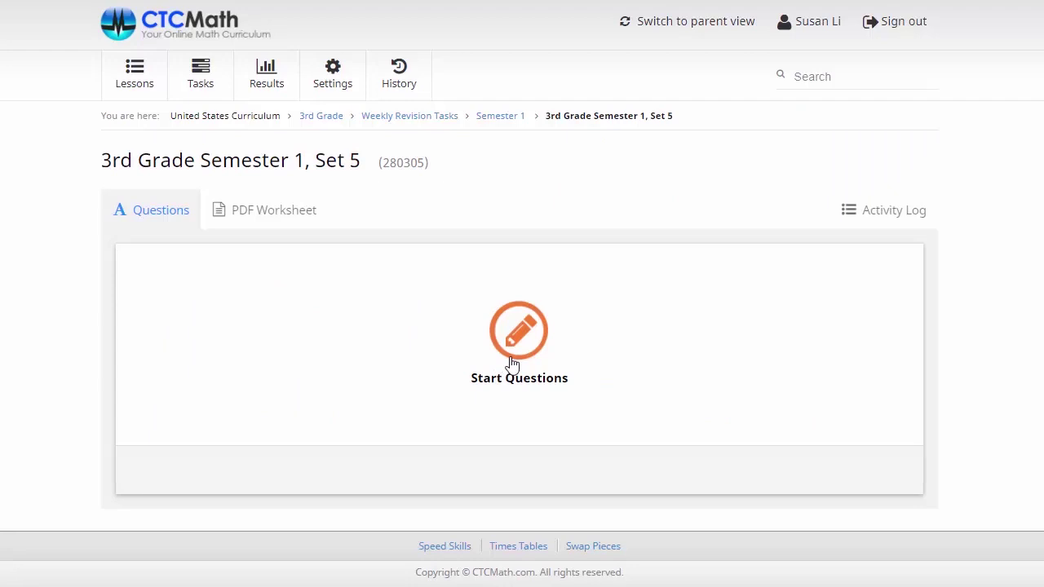
Start the Set 5 questions and submit the number chart filled with 8, 18, 19, 26 and 27.
{"action": "left_click", "coordinate": [514, 359]}
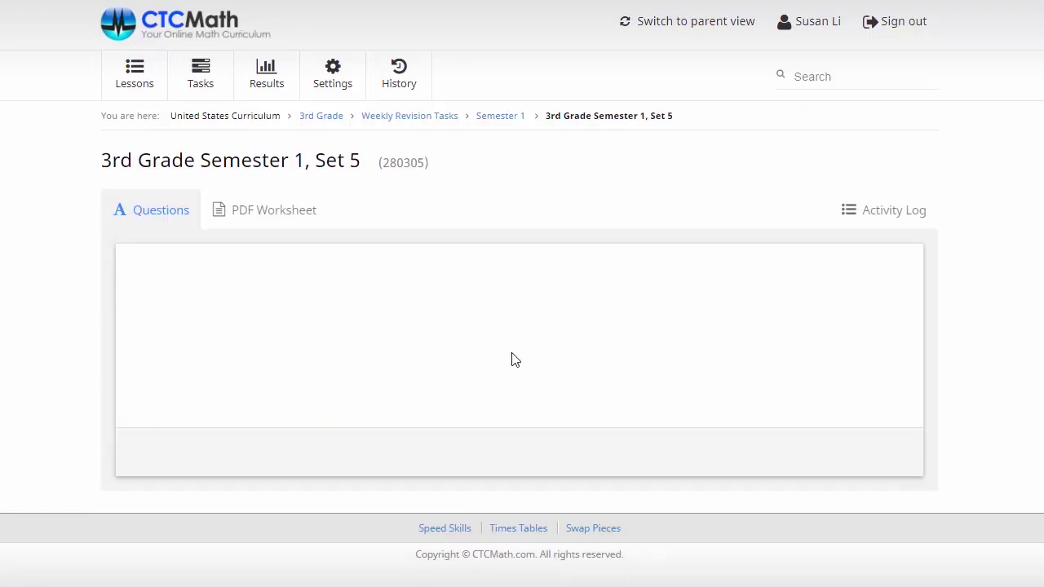
{"action": "type", "text": "8"}
{"action": "left_click", "coordinate": [315, 412]}
{"action": "type", "text": "18"}
{"action": "left_click", "coordinate": [359, 412]}
{"action": "type", "text": "19"}
{"action": "left_click", "coordinate": [189, 442]}
{"action": "type", "text": "26"}
{"action": "left_click", "coordinate": [240, 442]}
{"action": "type", "text": "27"}
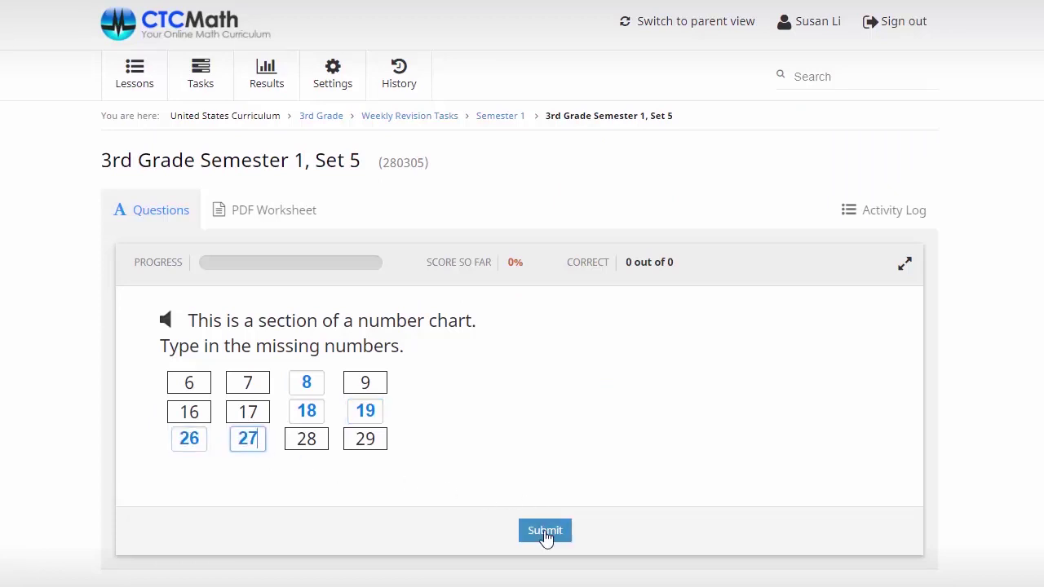
{"action": "left_click", "coordinate": [545, 532]}
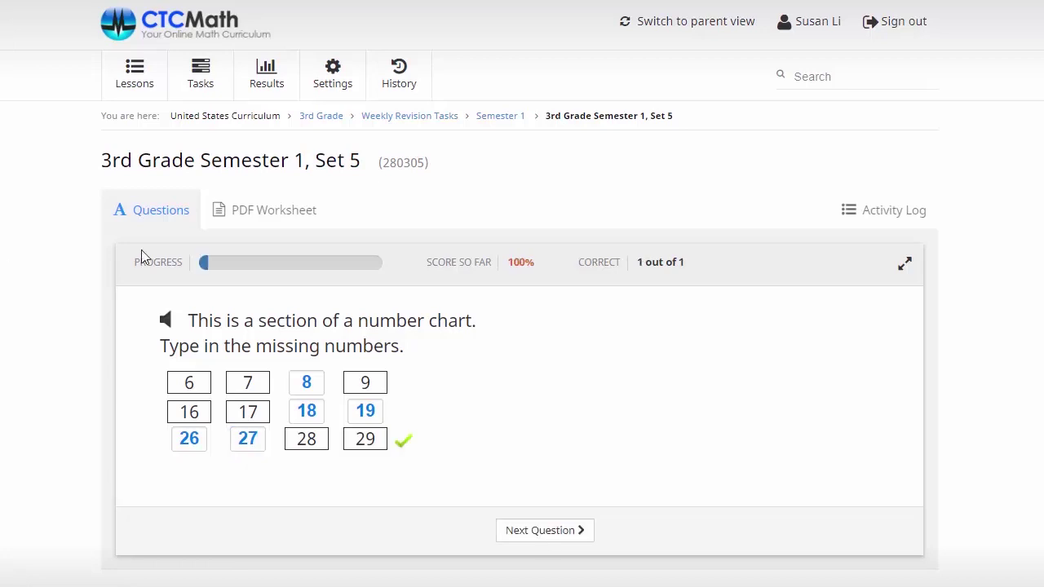
Back in parent view, show the second student's profile with its 5th Grade report.
{"action": "left_click", "coordinate": [688, 23]}
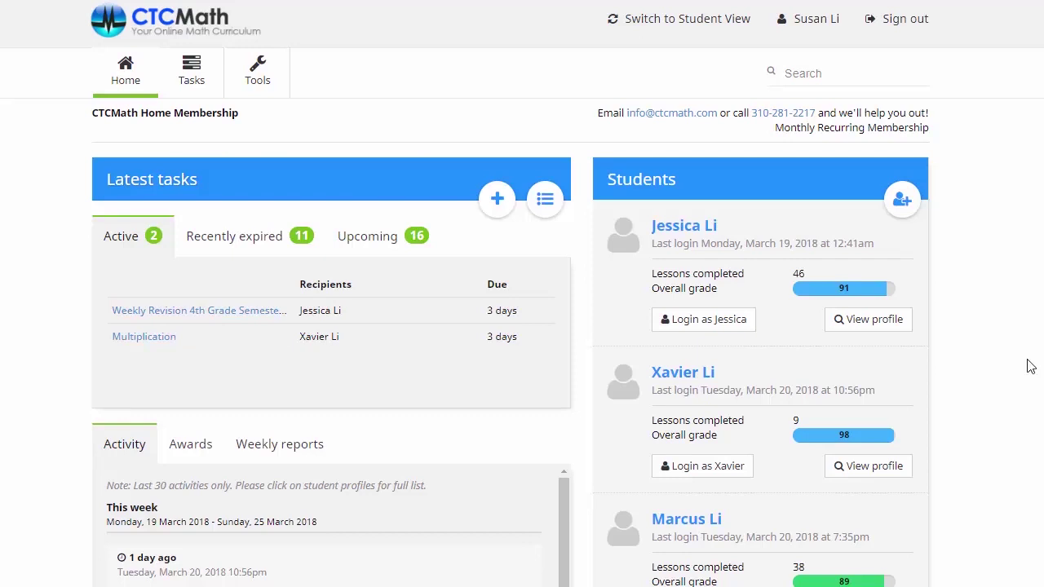
{"action": "left_click", "coordinate": [865, 472]}
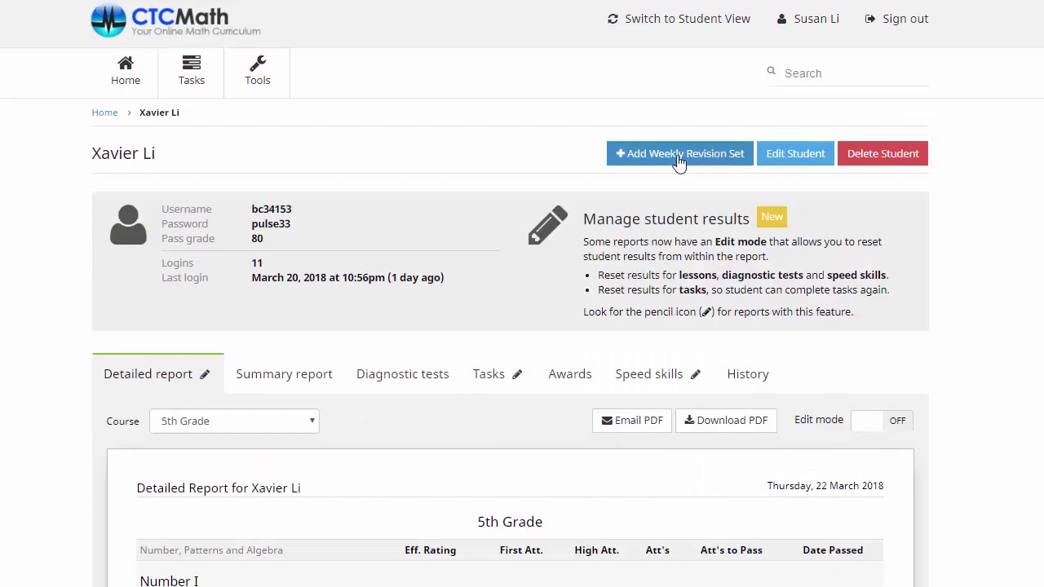
Save a 4th Grade weekly revision set for the remaining weeks with year level hidden from the student.
{"action": "left_click", "coordinate": [678, 155]}
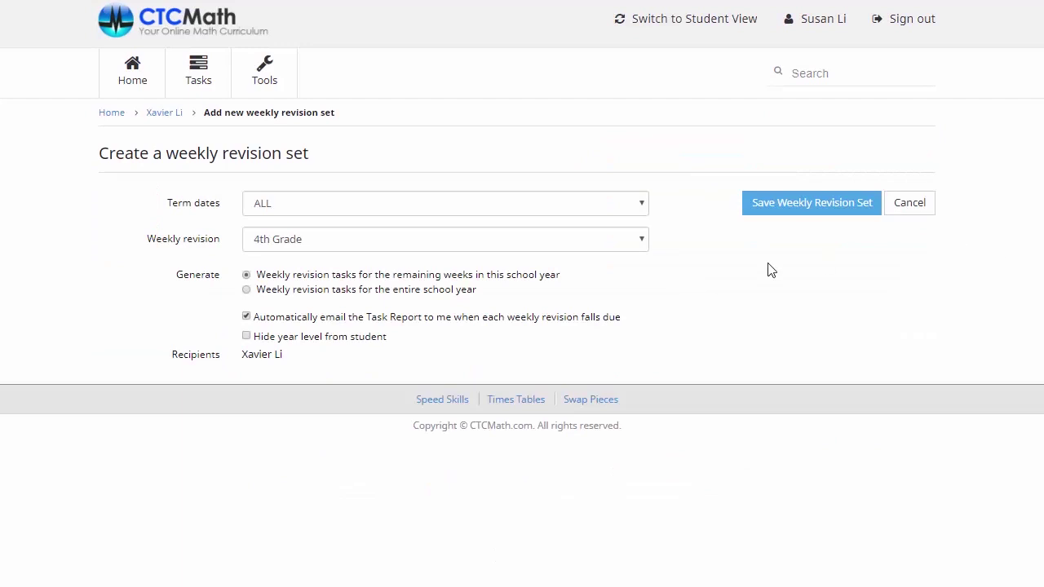
{"action": "left_click_drag", "start_coordinate": [585, 274], "coordinate": [321, 269]}
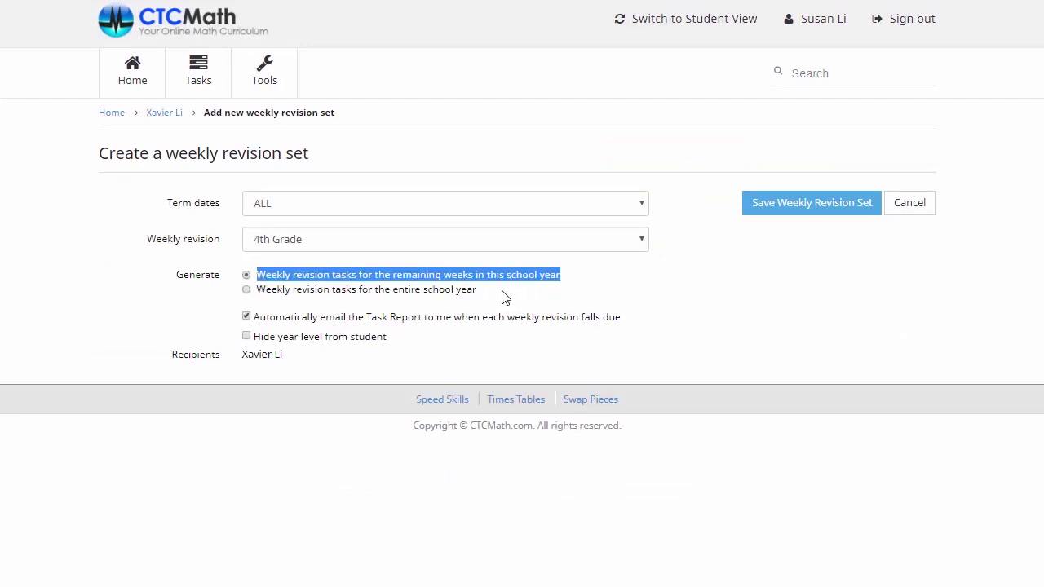
{"action": "left_click_drag", "start_coordinate": [504, 296], "coordinate": [194, 299]}
{"action": "left_click", "coordinate": [194, 299]}
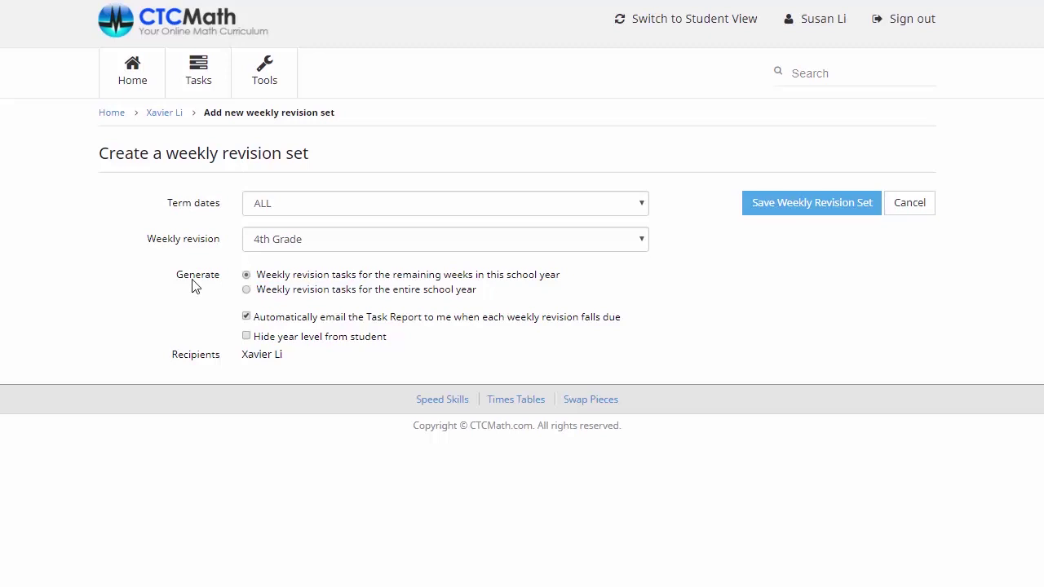
{"action": "left_click", "coordinate": [245, 338]}
{"action": "left_click", "coordinate": [805, 209]}
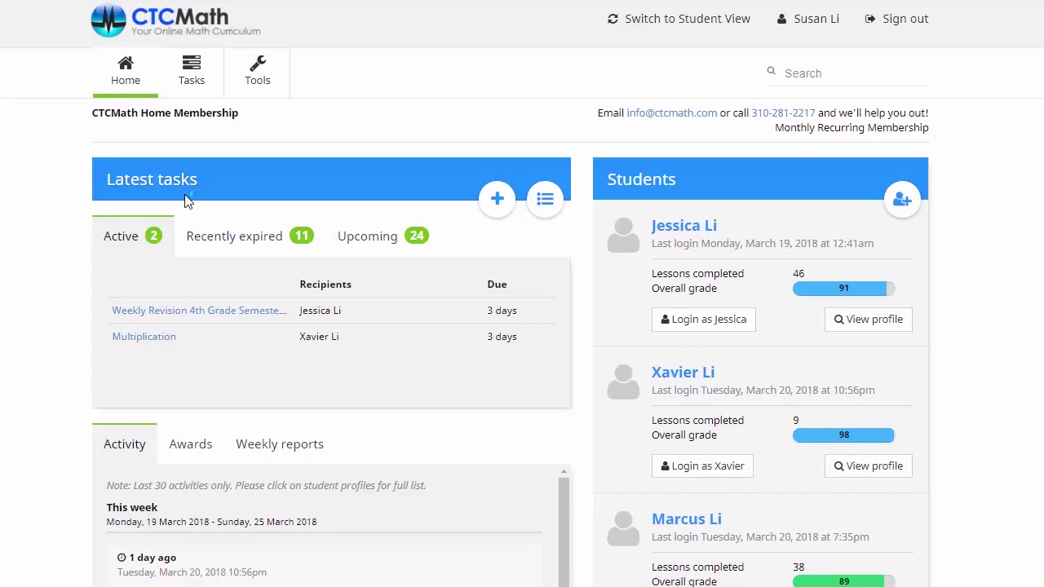
List upcoming tasks and check the new Weekly Revision 4th Grade entry, due in 31 days.
{"action": "left_click", "coordinate": [383, 243]}
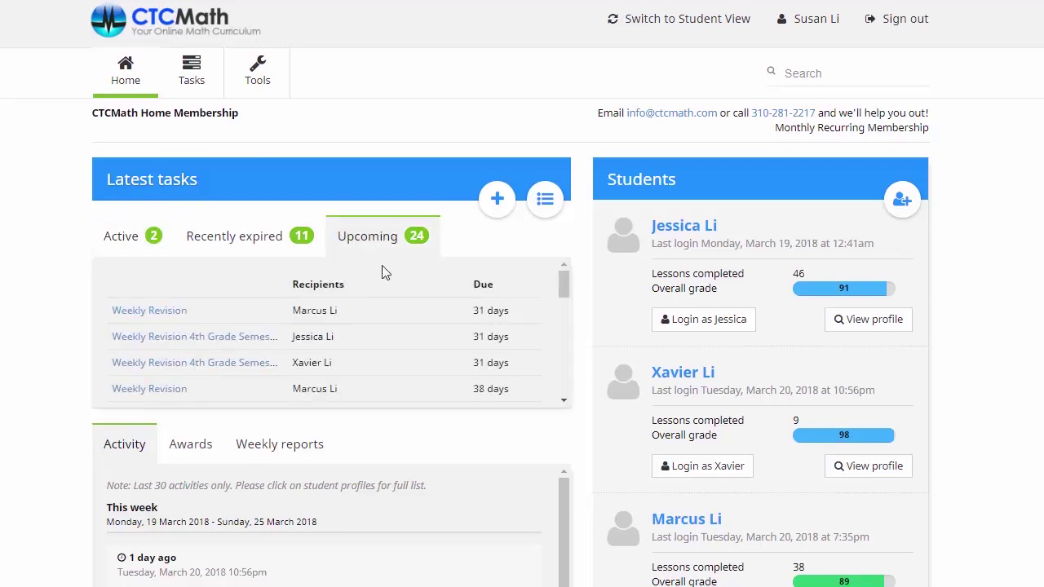
{"action": "left_click_drag", "start_coordinate": [334, 365], "coordinate": [292, 369]}
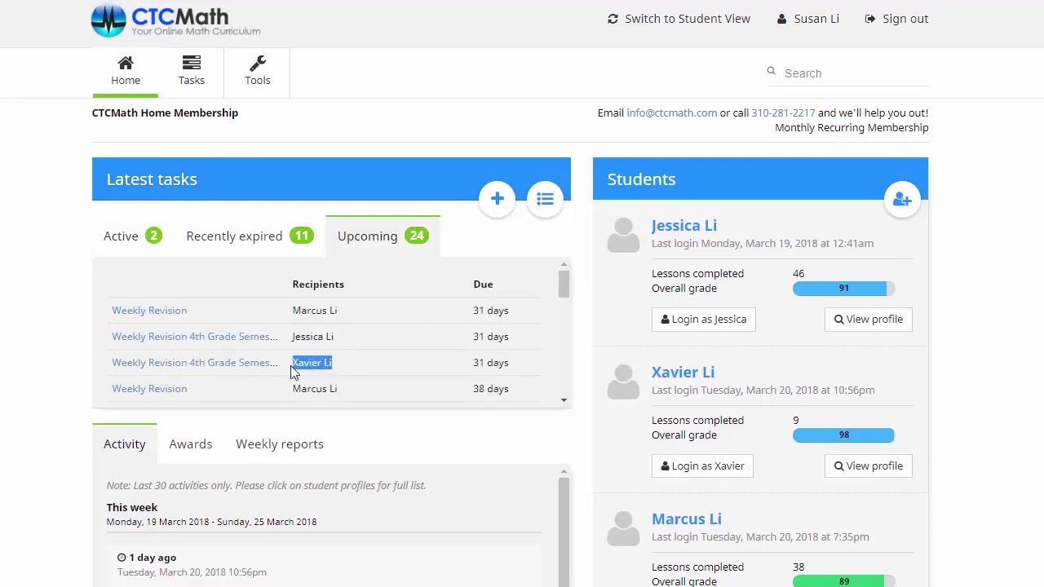
{"action": "left_click", "coordinate": [349, 374]}
Show the first student's Weekly revision report, scrolled down to the Term 2 set results.
{"action": "left_click", "coordinate": [870, 327]}
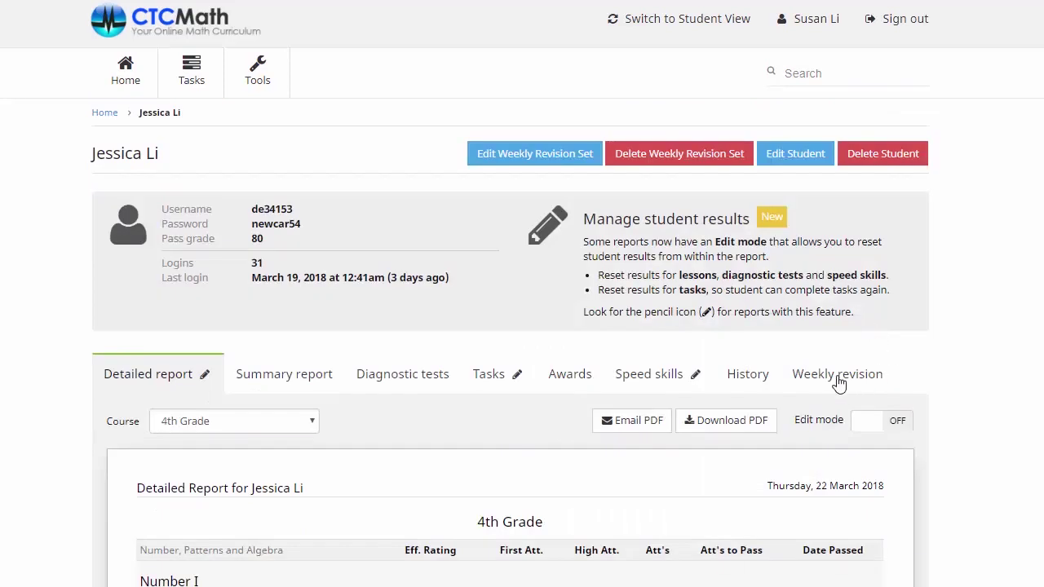
{"action": "left_click", "coordinate": [840, 377]}
{"action": "scroll", "coordinate": [839, 383], "scroll_direction": "down", "scroll_amount": 9}
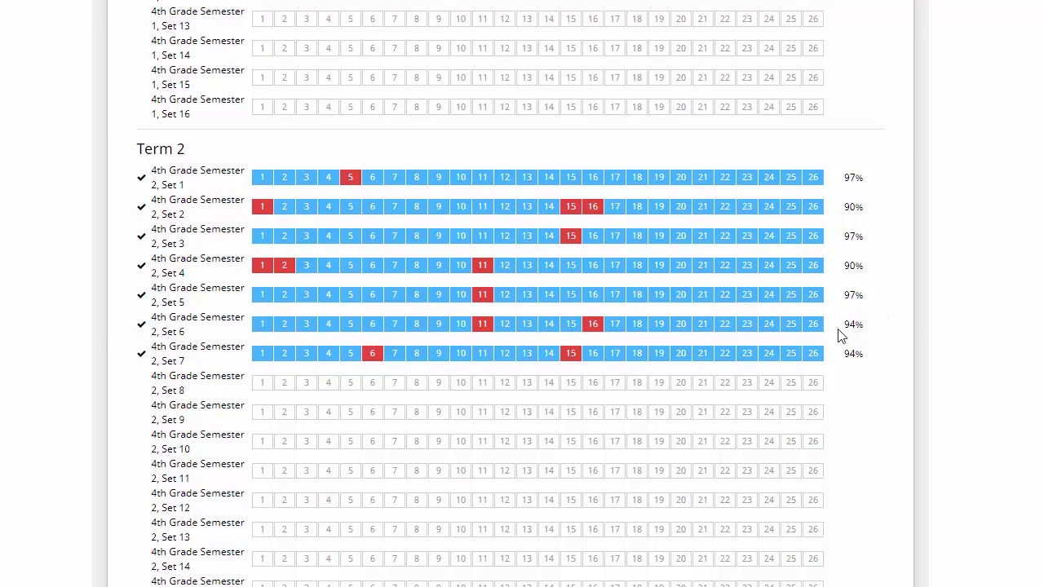
{"action": "mouse_move", "coordinate": [659, 354]}
{"action": "mouse_move", "coordinate": [483, 324]}
{"action": "mouse_move", "coordinate": [483, 290]}
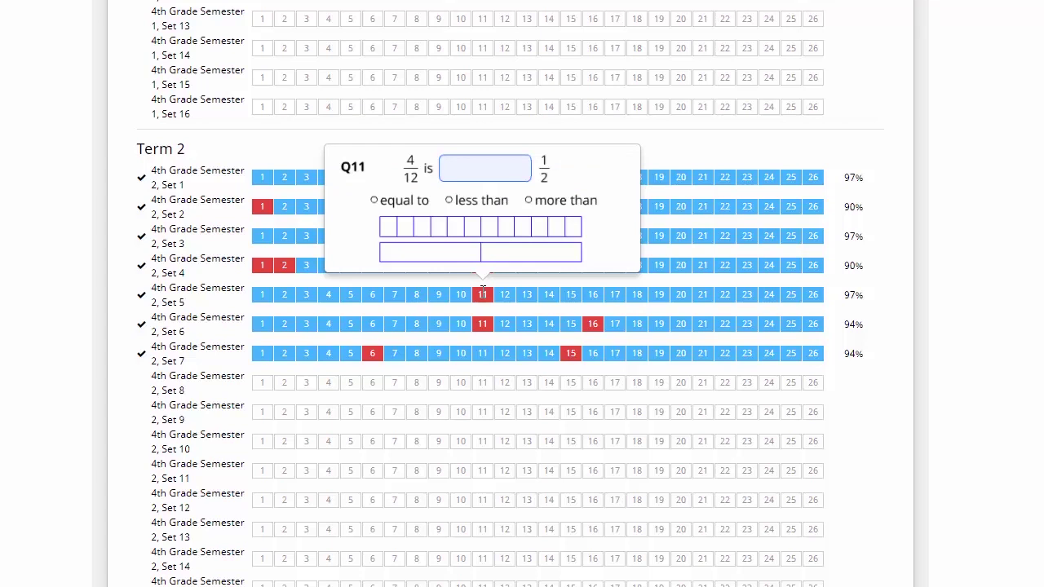
{"action": "mouse_move", "coordinate": [486, 270]}
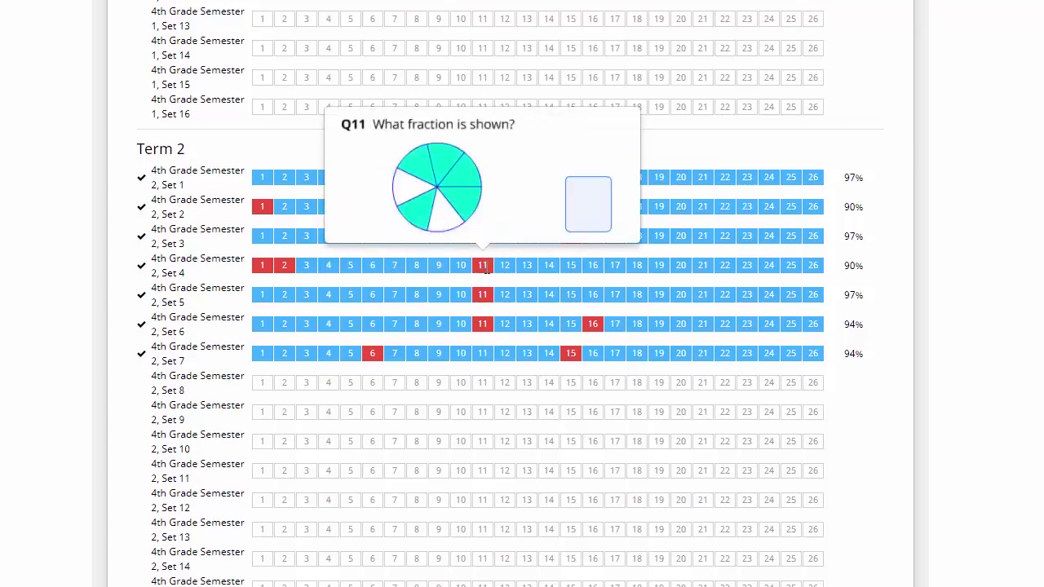